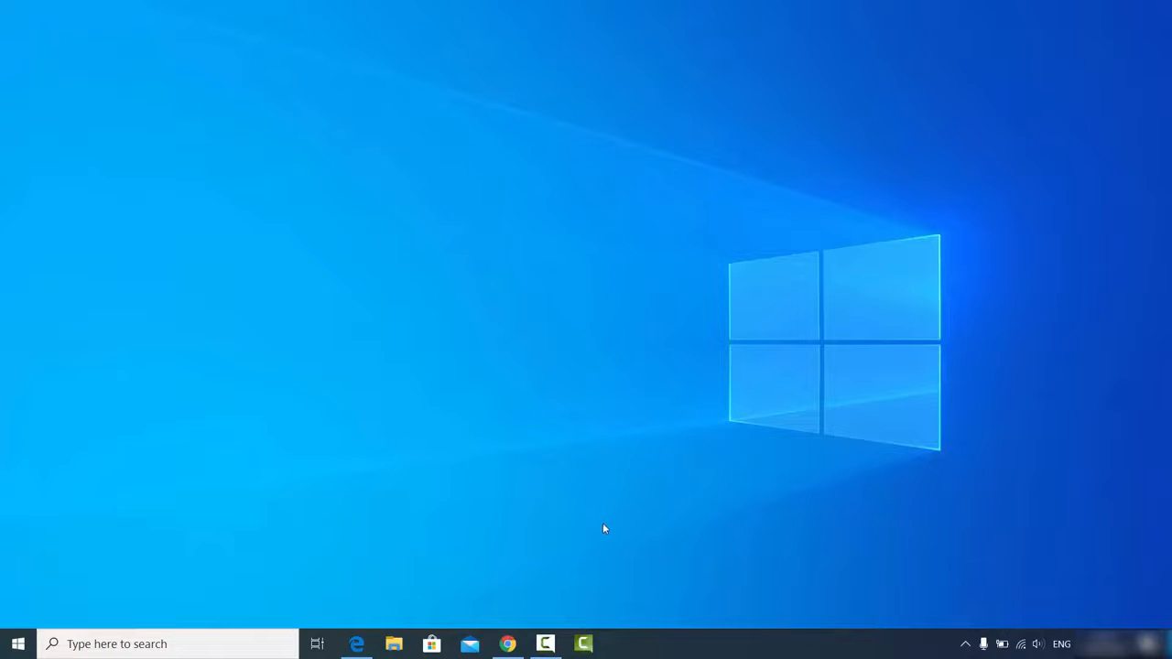
- Open Microsoft Edge, go to the official Rufus website from the search results, and download and save Rufus 3.10
{"action": "left_click", "coordinate": [357, 643]}
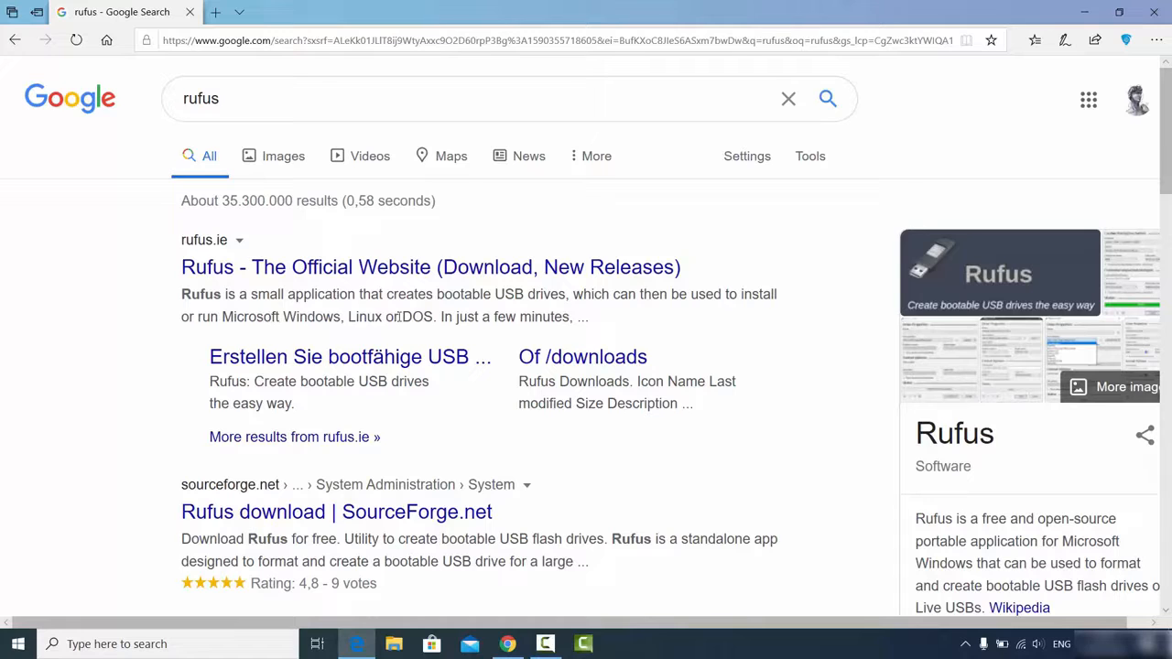
{"action": "left_click", "coordinate": [380, 268]}
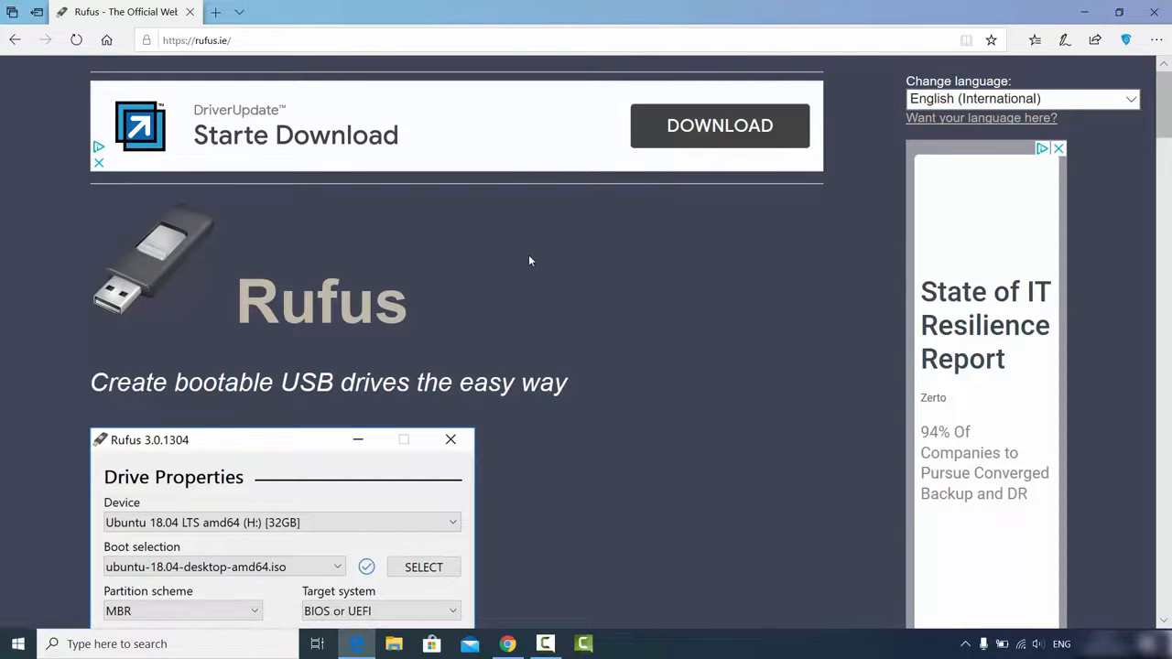
{"action": "scroll", "coordinate": [526, 256], "scroll_direction": "down", "scroll_amount": 2}
{"action": "scroll", "coordinate": [521, 261], "scroll_direction": "down", "scroll_amount": 6}
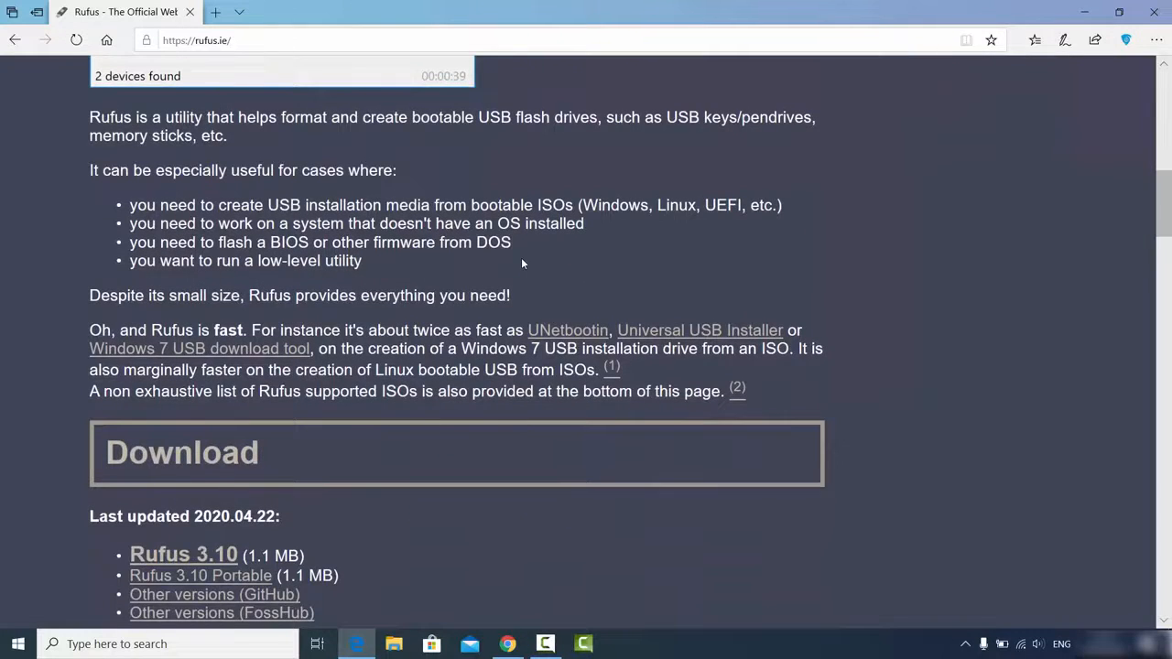
{"action": "scroll", "coordinate": [522, 264], "scroll_direction": "down", "scroll_amount": 1}
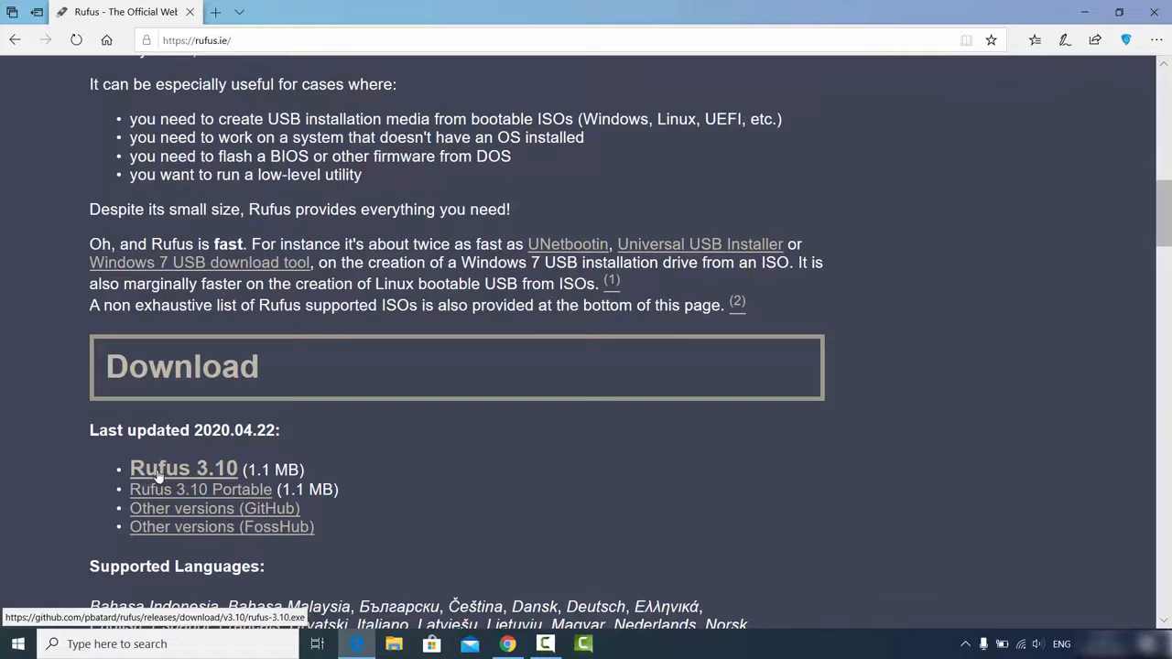
{"action": "left_click", "coordinate": [213, 475]}
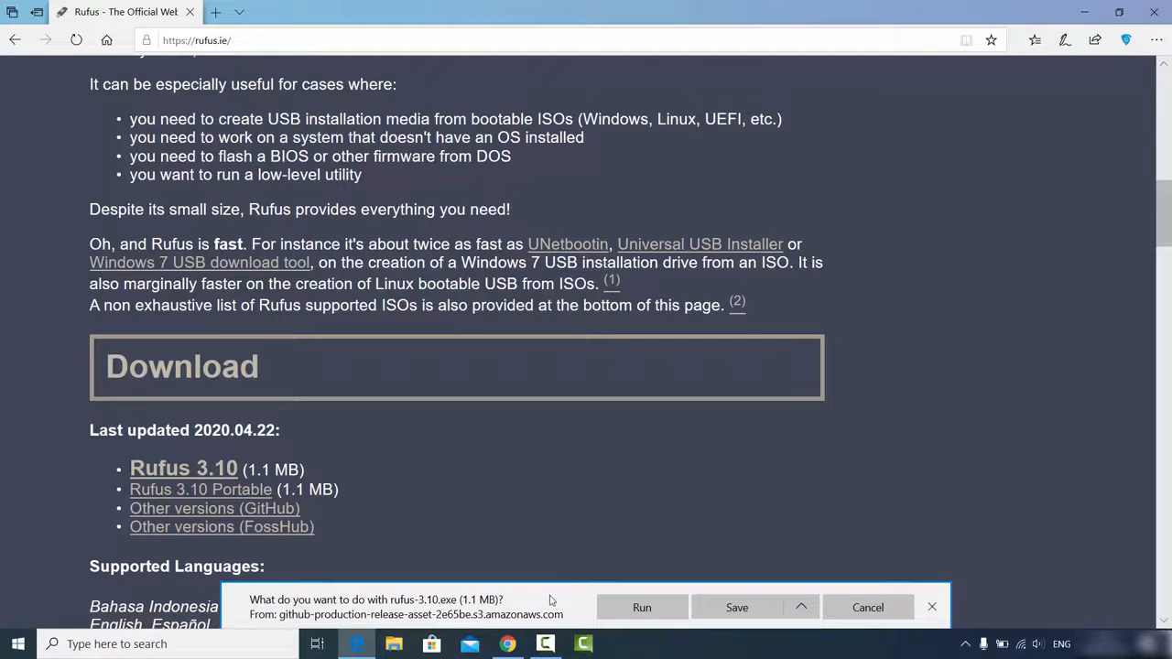
{"action": "left_click", "coordinate": [728, 611]}
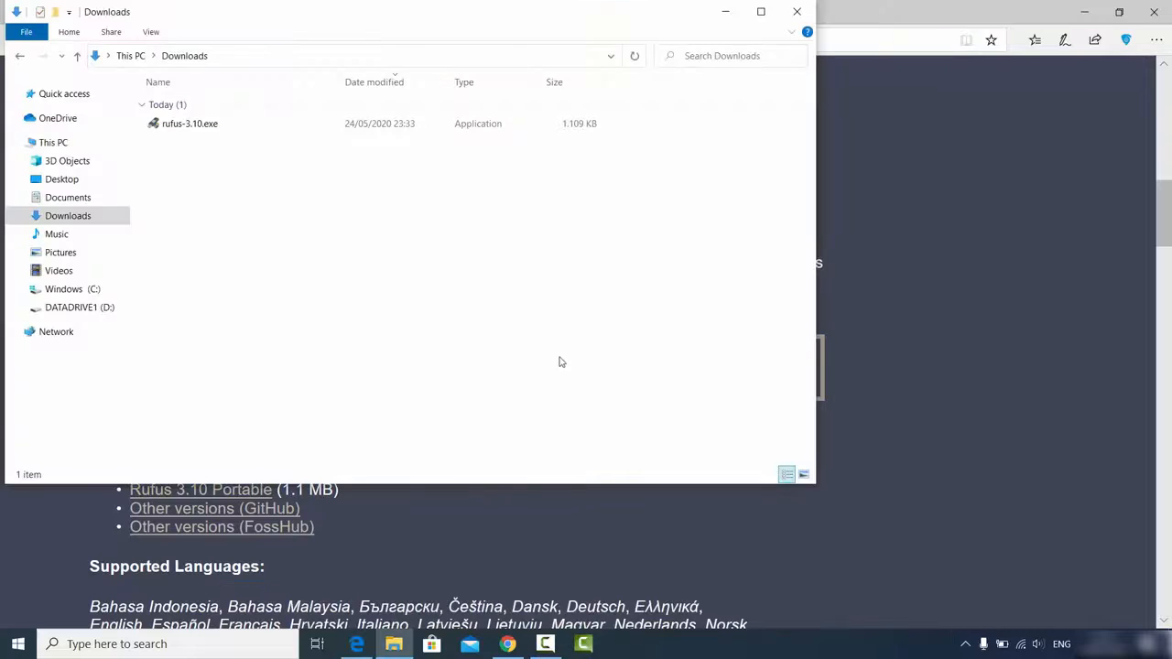
- Launch rufus-3.10.exe from the Downloads folder, minimize the open windows and allow Rufus to check for updates online
{"action": "left_click", "coordinate": [191, 129]}
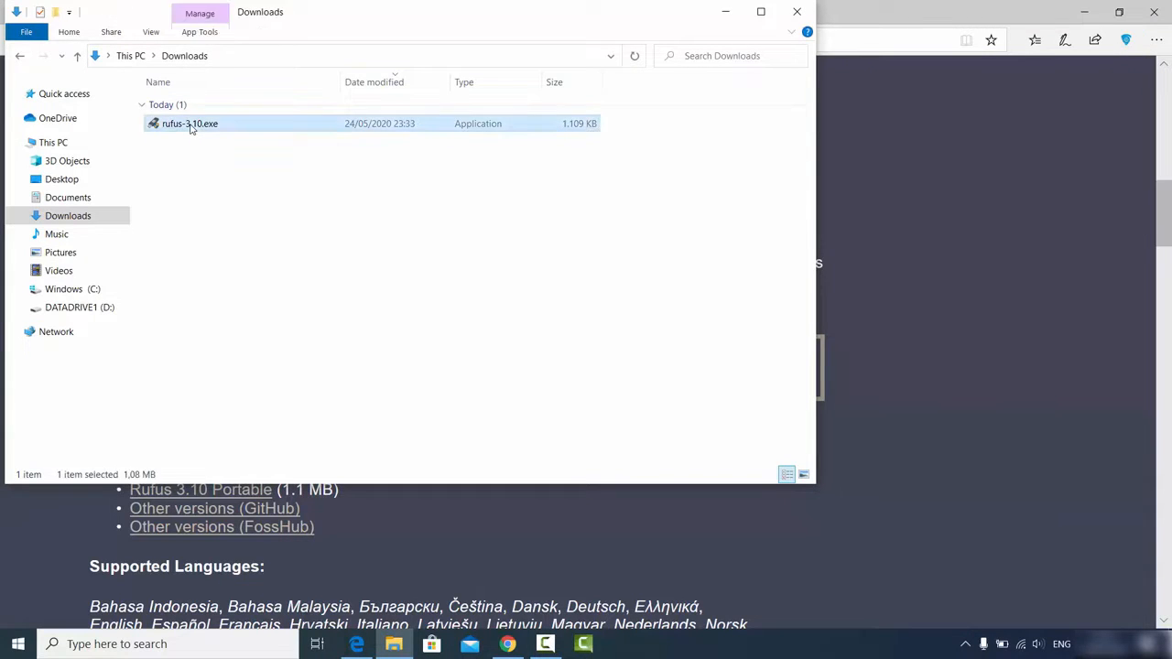
{"action": "double_click", "coordinate": [191, 129]}
{"action": "left_click", "coordinate": [724, 11]}
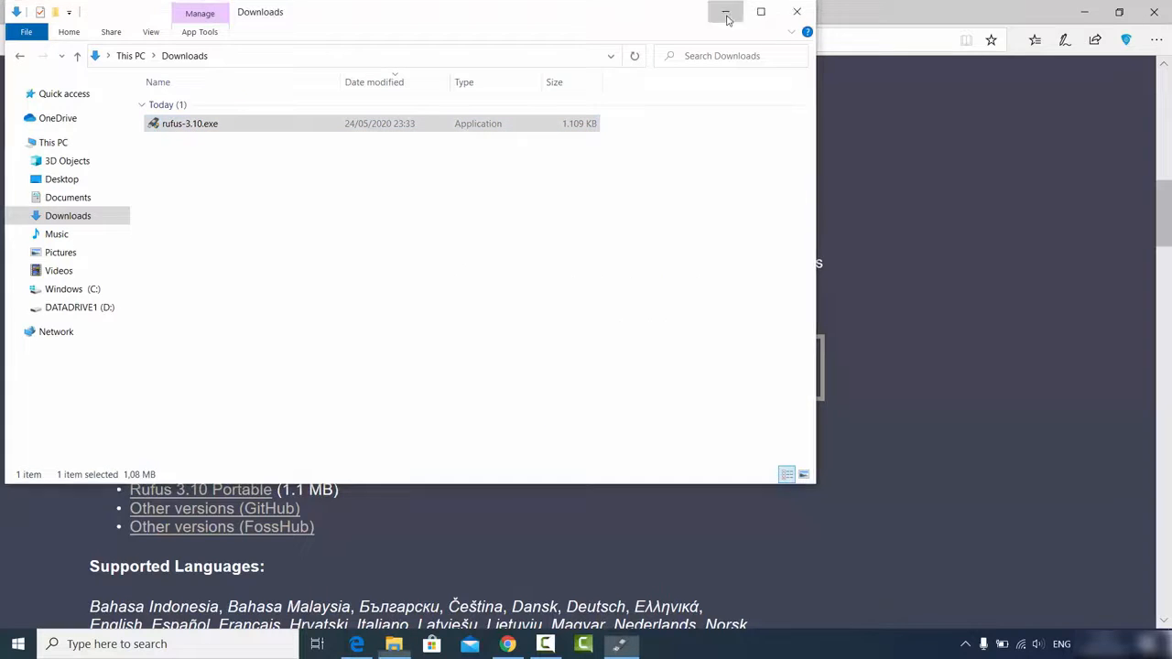
{"action": "left_click", "coordinate": [1084, 12]}
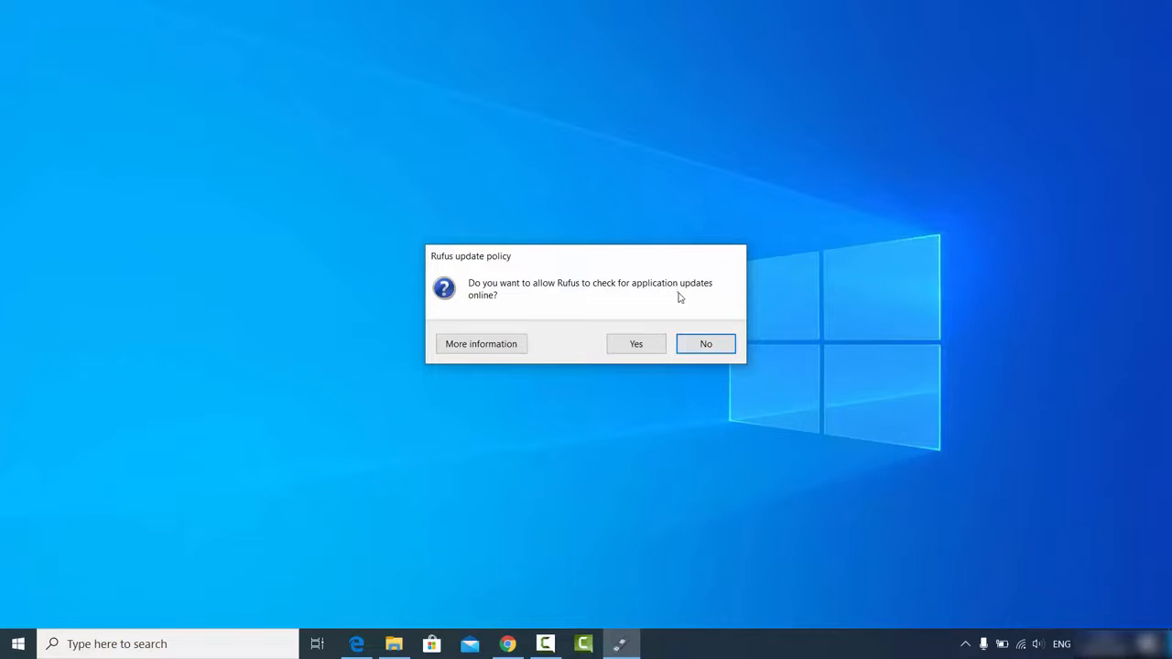
{"action": "left_click", "coordinate": [639, 346]}
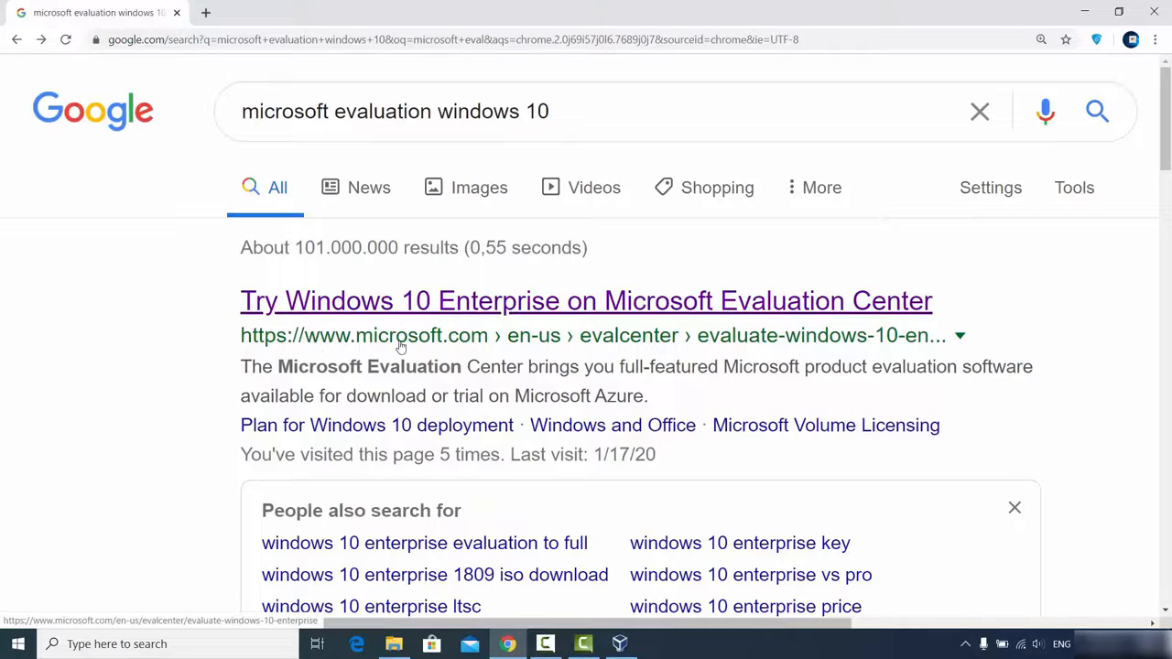
- Open Microsoft's Windows 10 Enterprise evaluation page, dismiss the survey and continue with ISO - Enterprise to view the registration form
{"action": "left_click", "coordinate": [562, 303]}
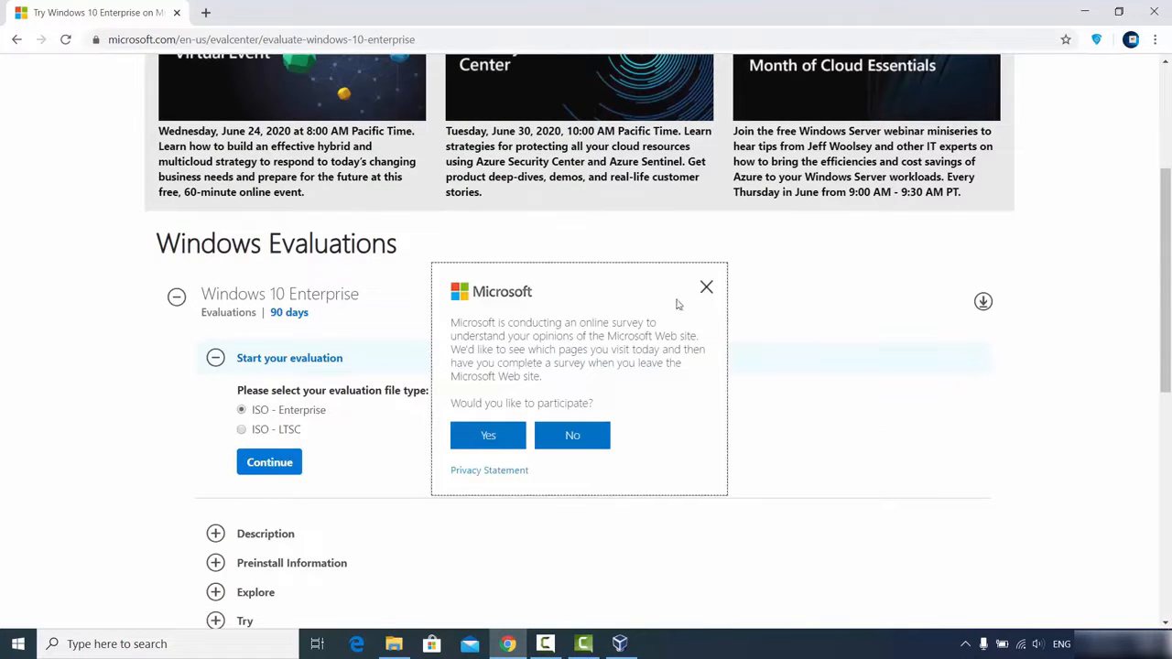
{"action": "left_click", "coordinate": [706, 287]}
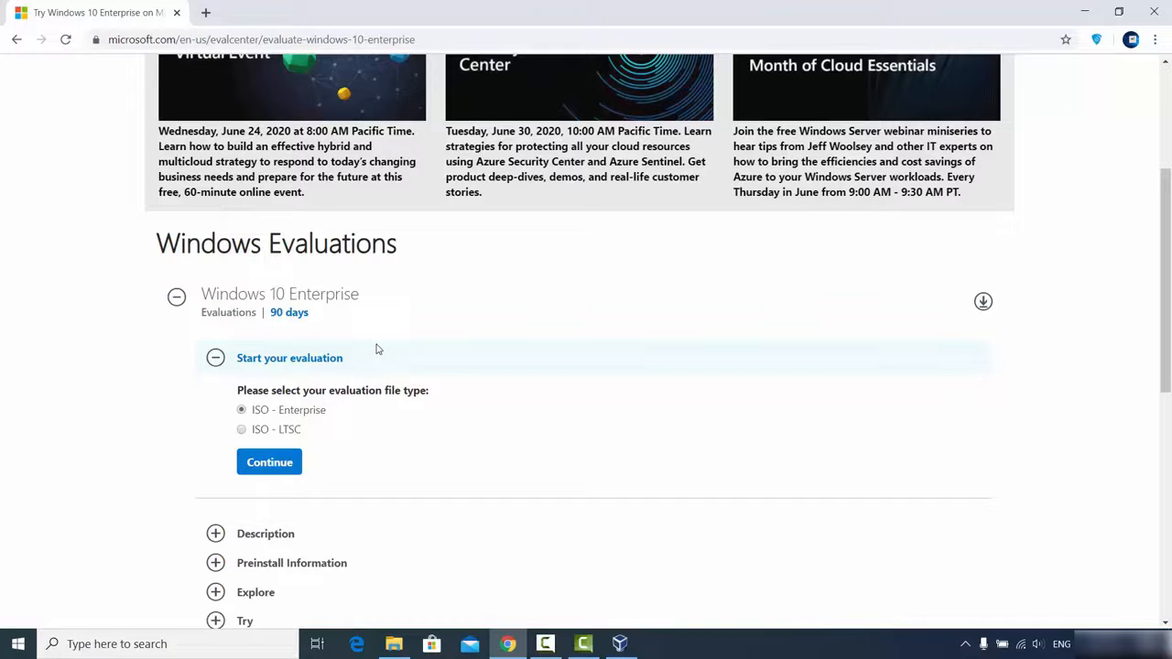
{"action": "left_click", "coordinate": [270, 463]}
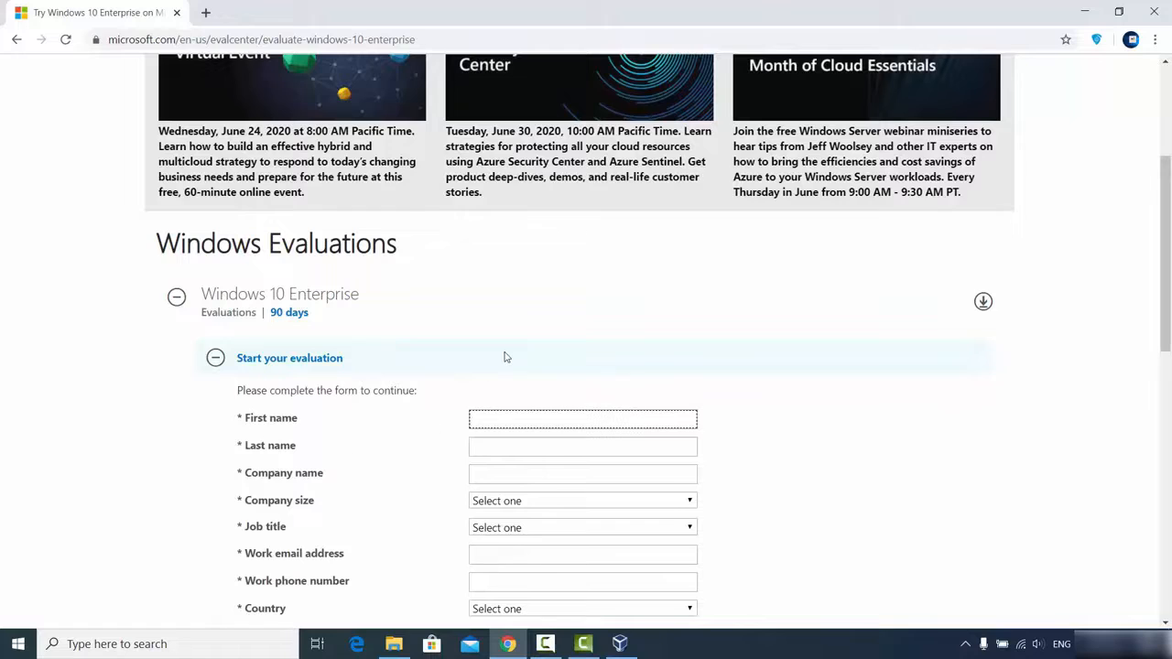
{"action": "scroll", "coordinate": [487, 352], "scroll_direction": "down", "scroll_amount": 1}
{"action": "scroll", "coordinate": [487, 352], "scroll_direction": "down", "scroll_amount": 1}
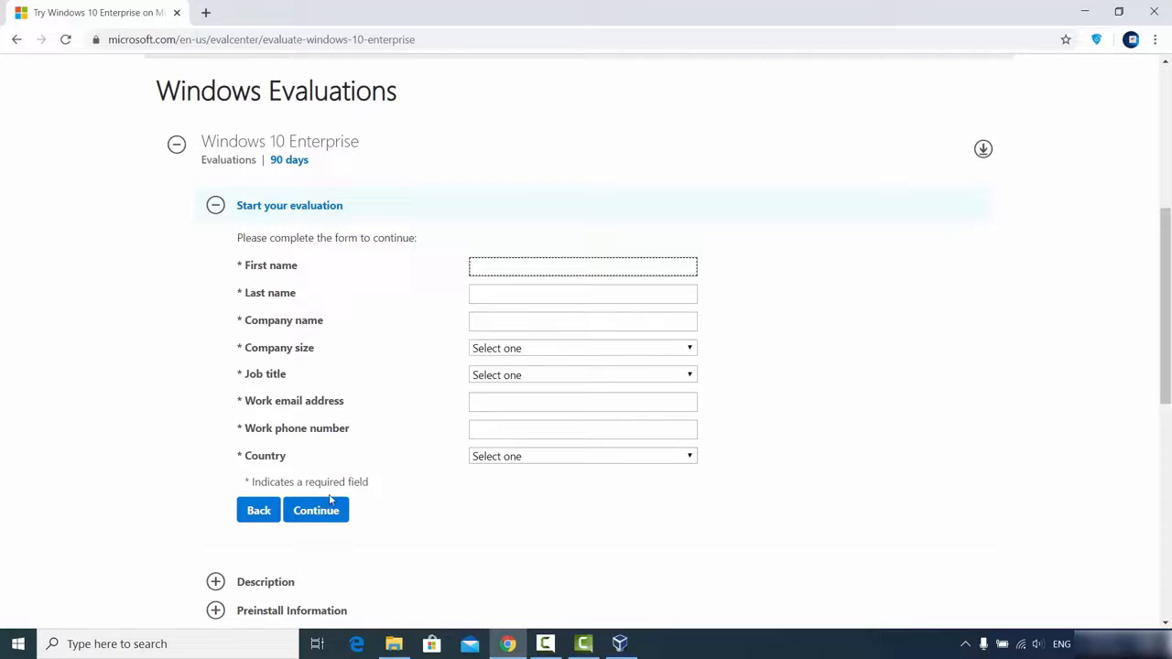
{"action": "left_click", "coordinate": [1084, 12]}
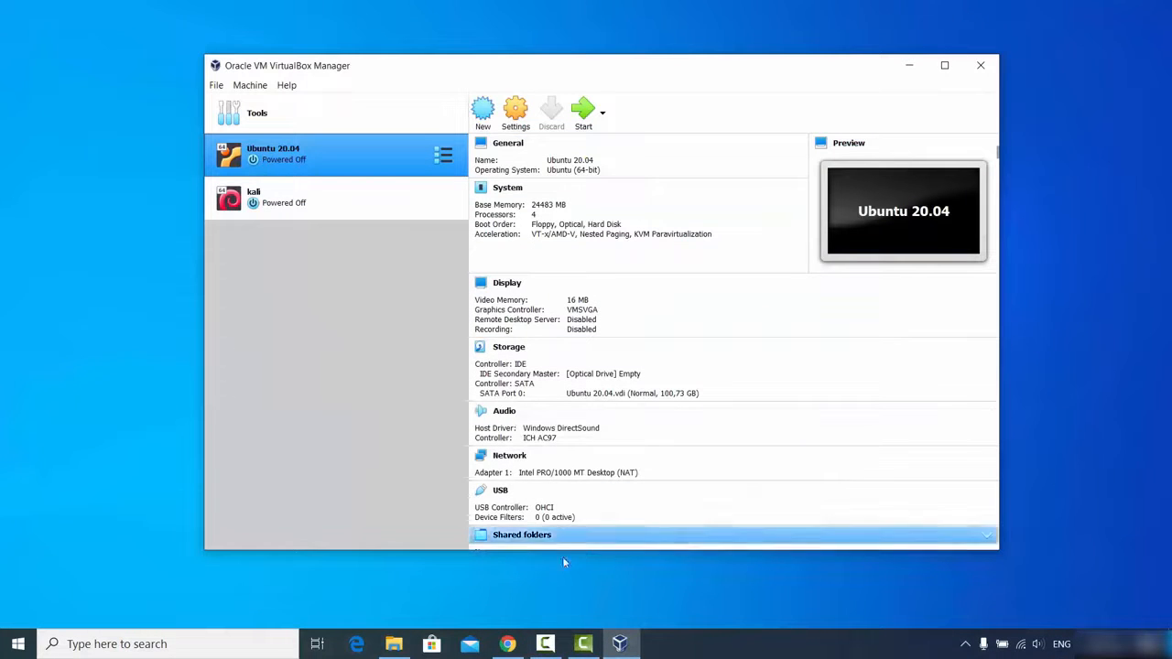
- Locate the Windows 10 Enterprise evaluation ISO in the Windows 10 folder on DATADRIVE1 (D:) in File Explorer
{"action": "left_click", "coordinate": [393, 644]}
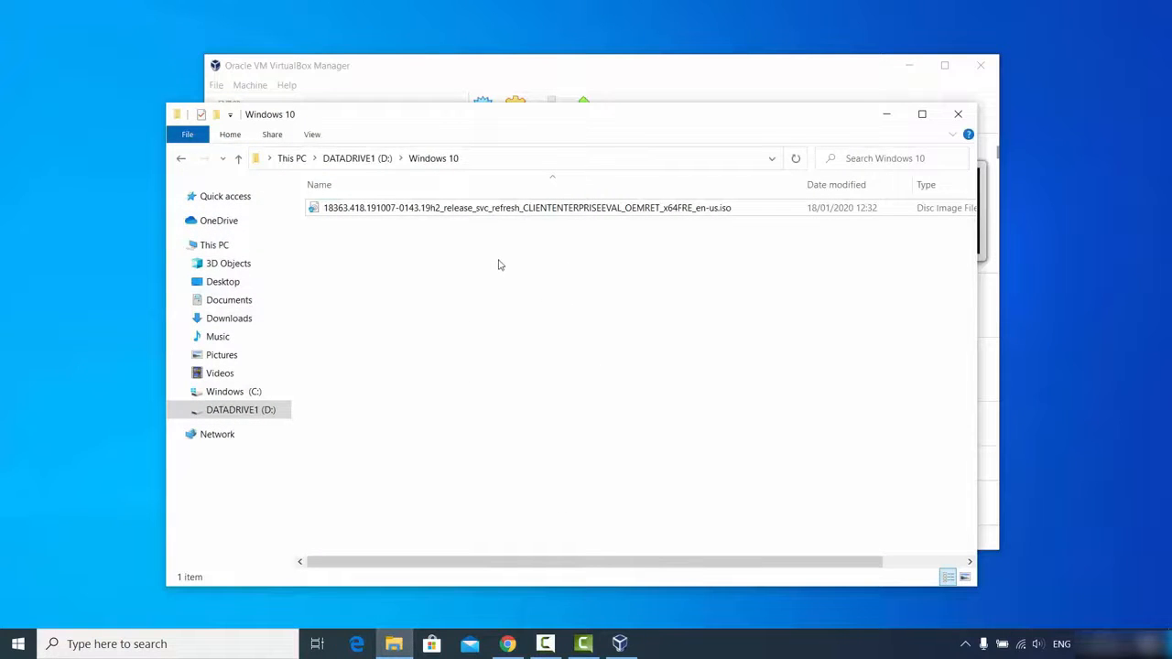
{"action": "left_click", "coordinate": [458, 211]}
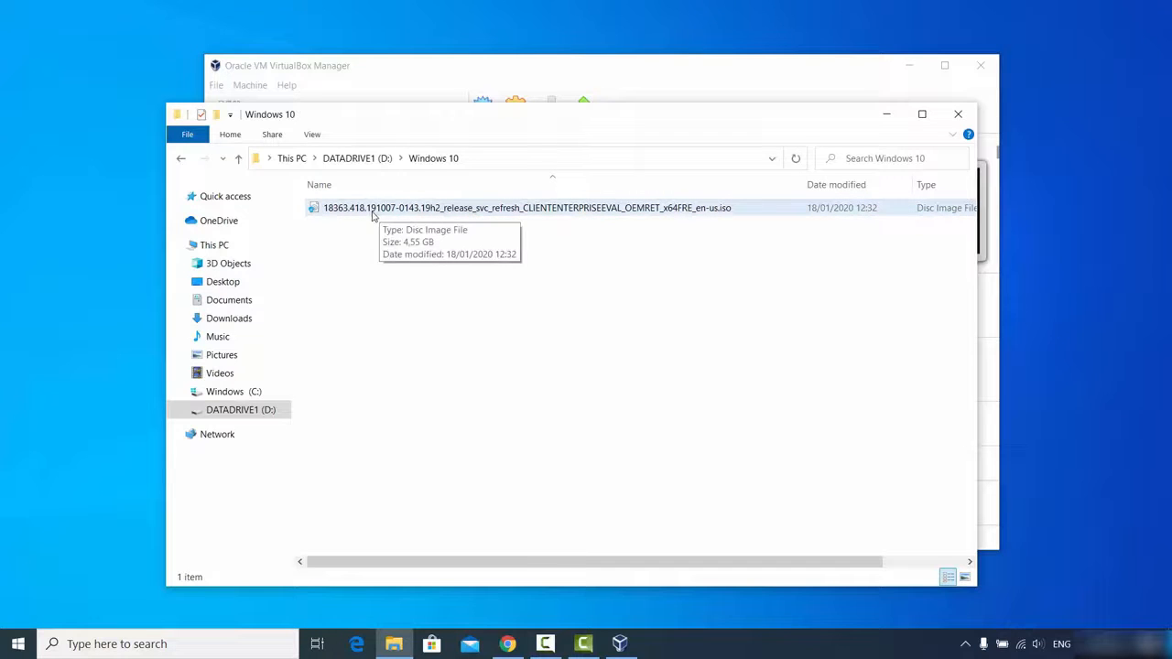
{"action": "left_click", "coordinate": [728, 222]}
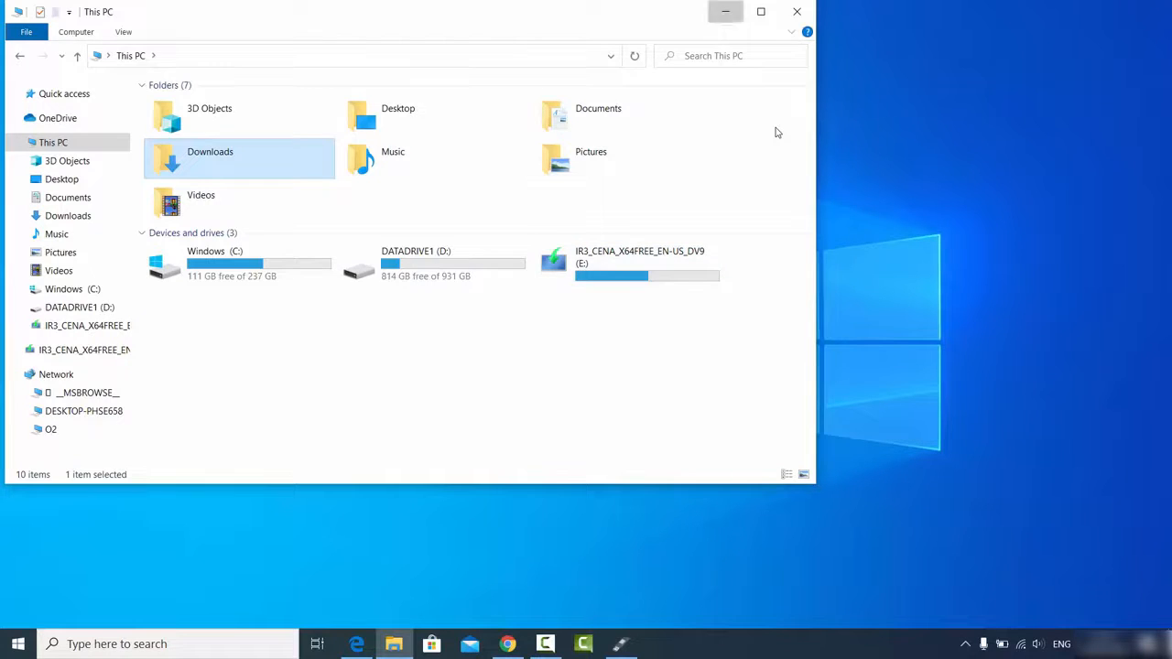
- Load the Windows 10 Enterprise evaluation ISO from the Windows 10 folder on DATADRIVE1 (D:) as the Rufus boot image
{"action": "left_click", "coordinate": [726, 12]}
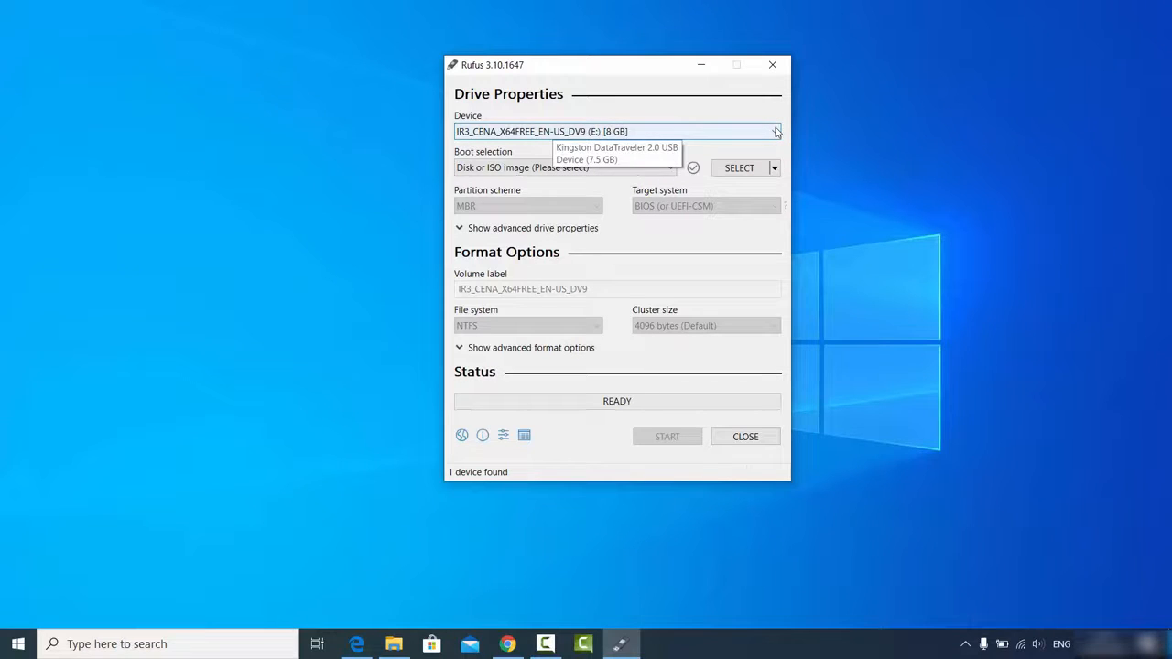
{"action": "key", "text": "Tab"}
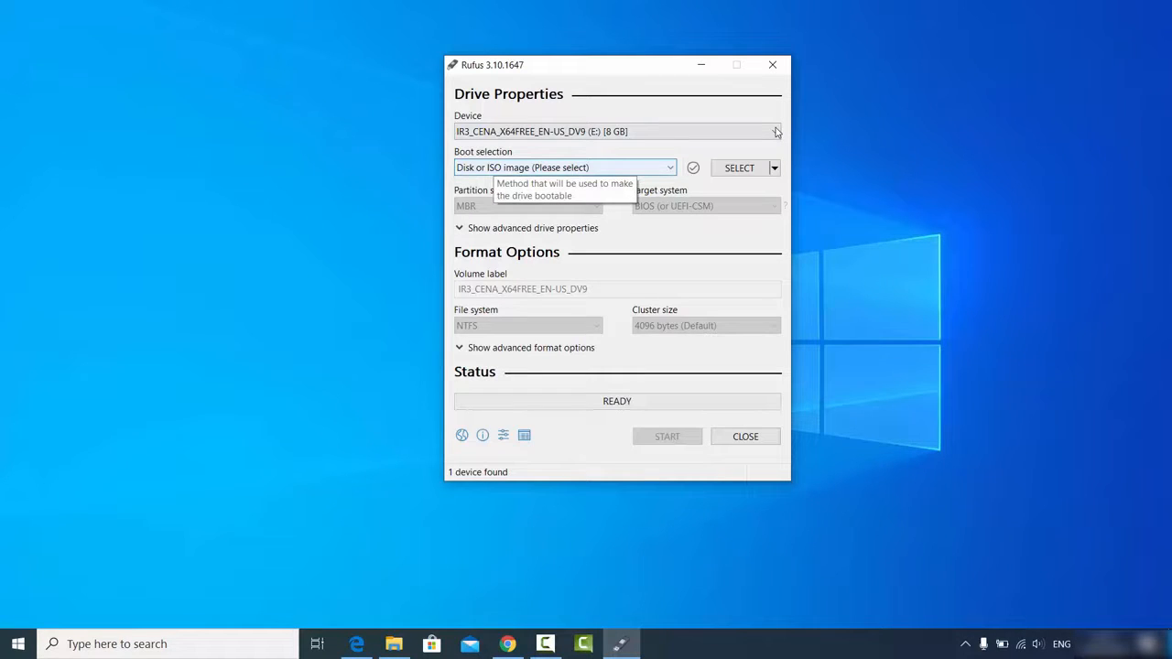
{"action": "key", "text": "Tab"}
{"action": "key", "text": "space"}
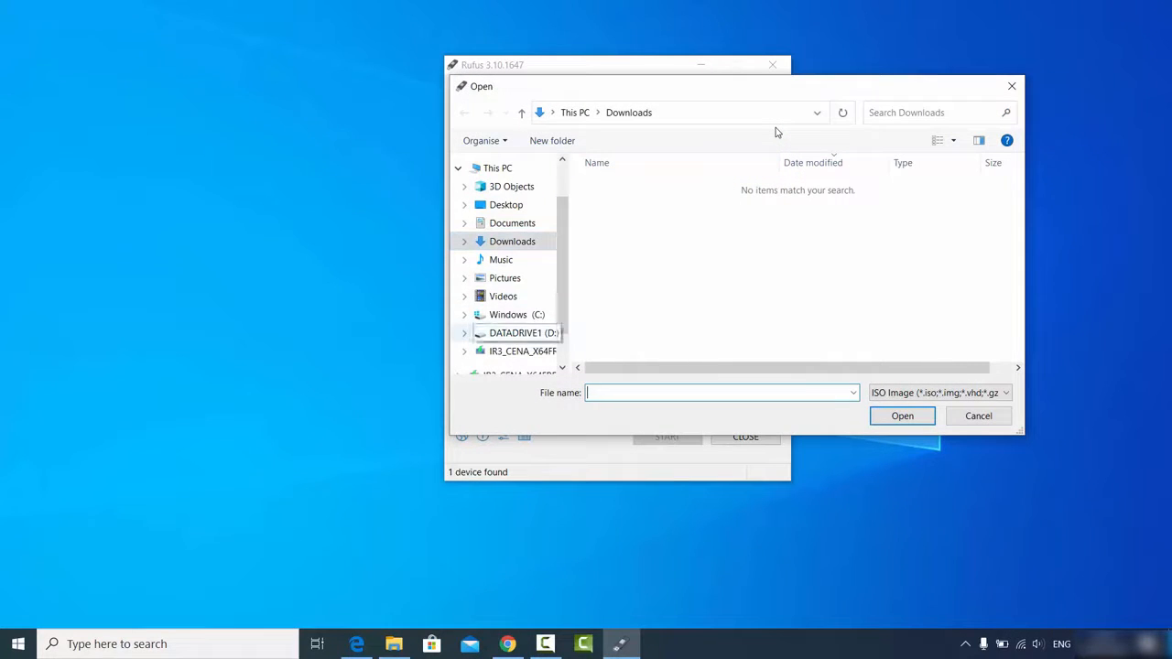
{"action": "left_click", "coordinate": [522, 333]}
{"action": "key", "text": "Return"}
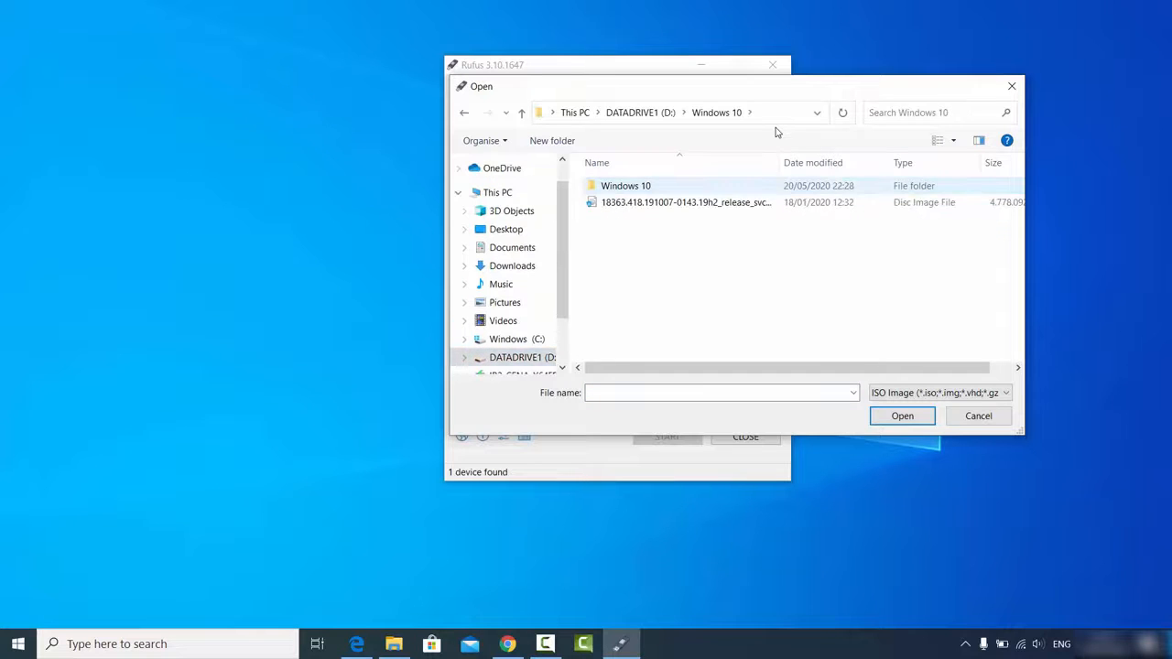
{"action": "left_click", "coordinate": [685, 202]}
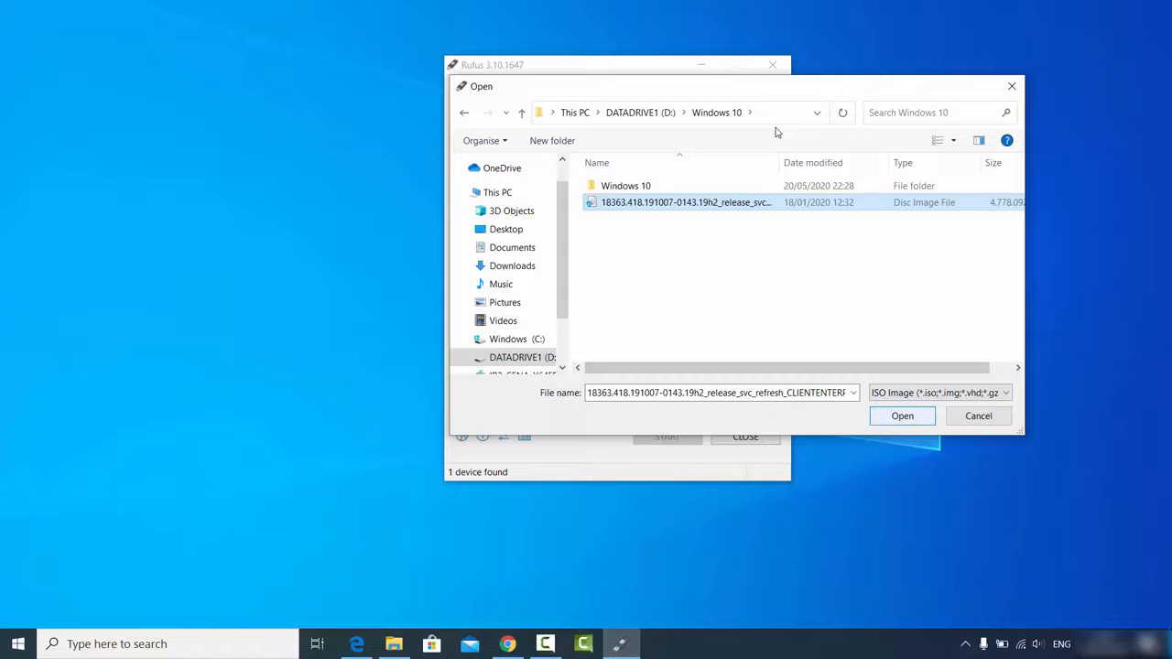
{"action": "key", "text": "Return"}
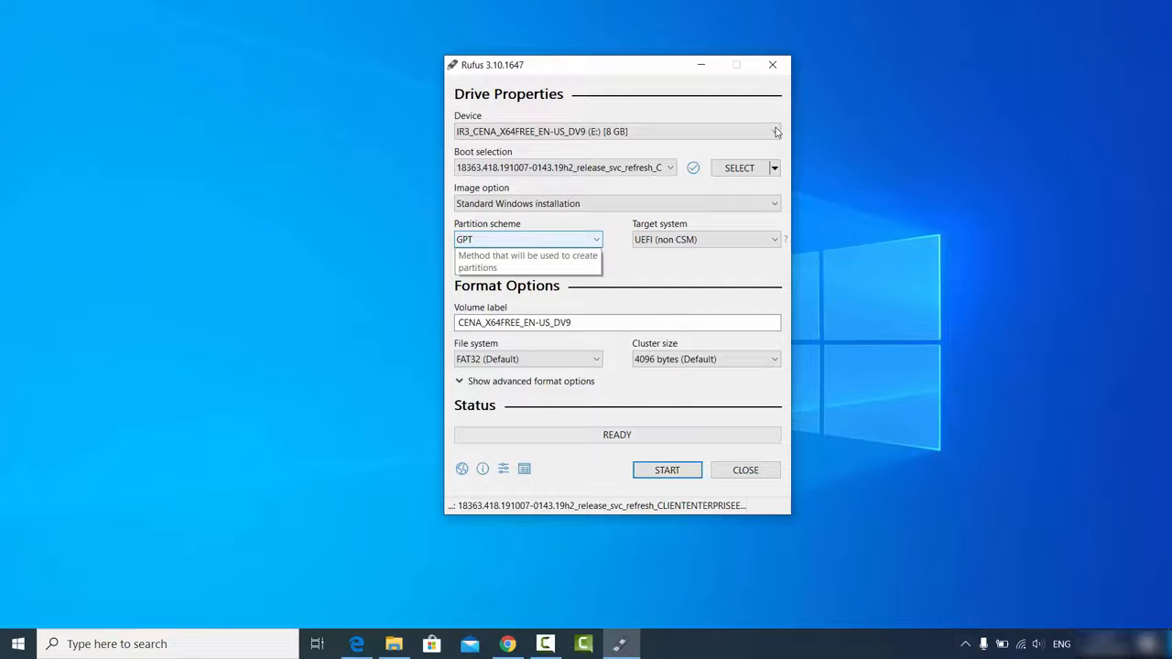
- Choose GPT as the partition scheme and set the file system to NTFS
{"action": "key", "text": "alt+Down"}
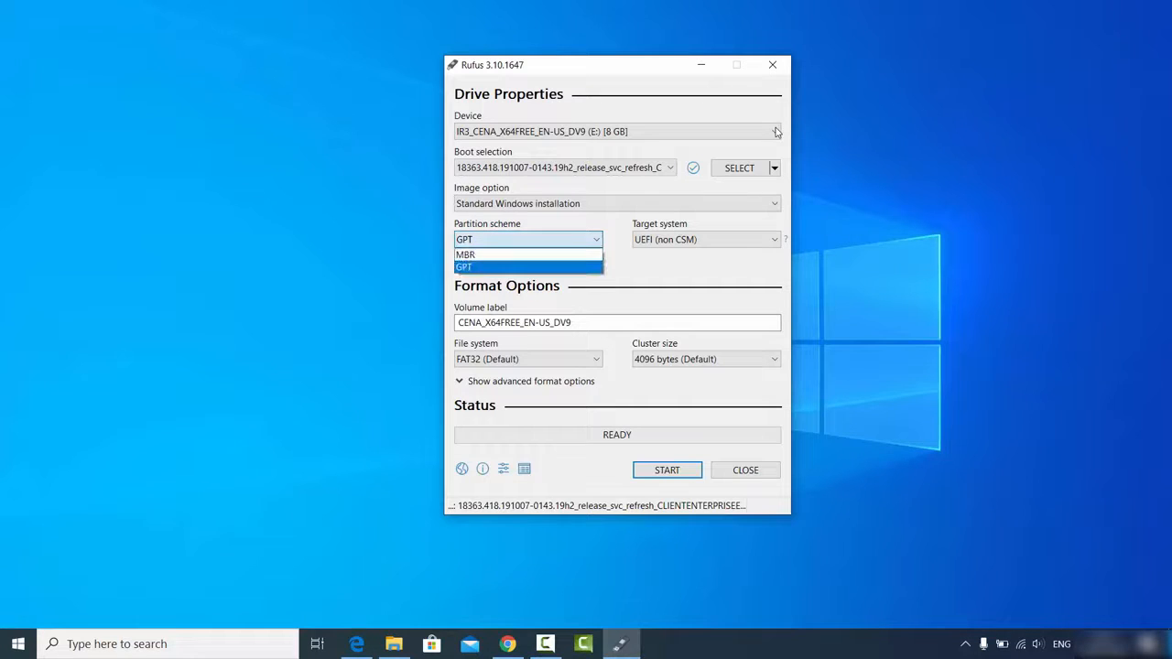
{"action": "key", "text": "Up"}
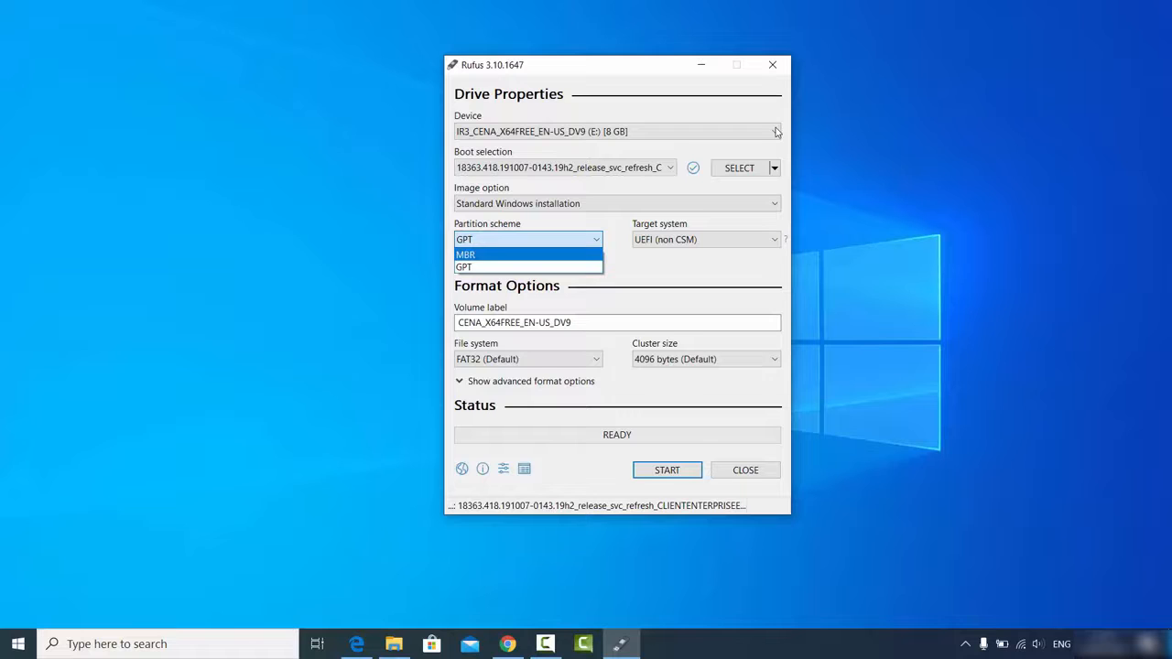
{"action": "key", "text": "Down"}
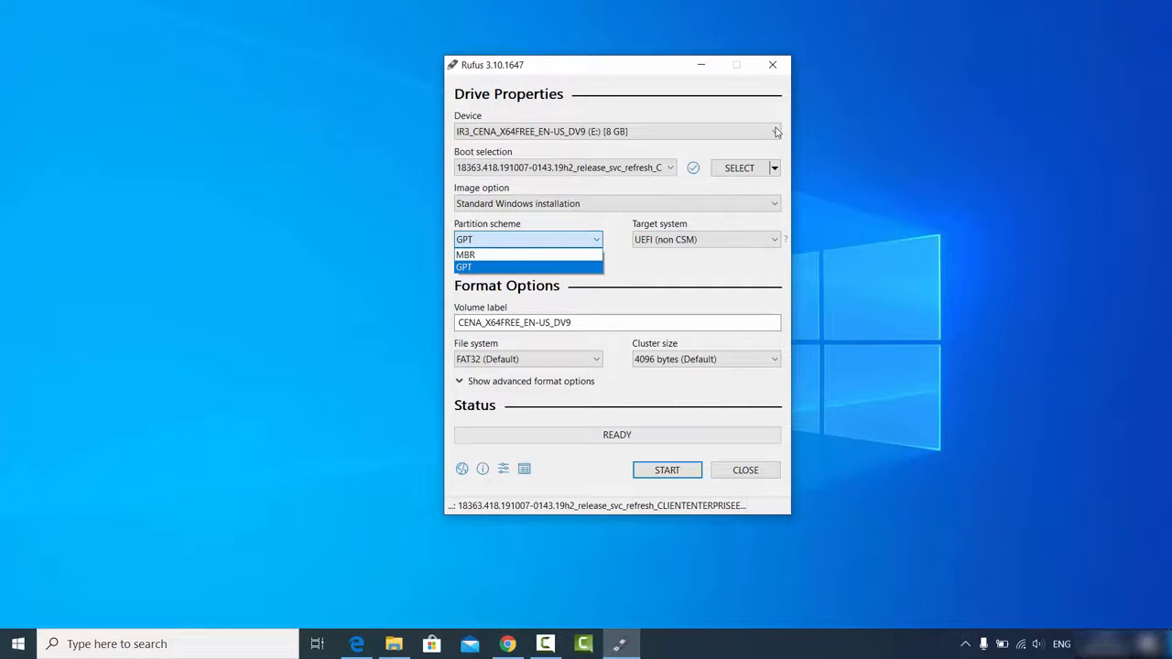
{"action": "key", "text": "Return"}
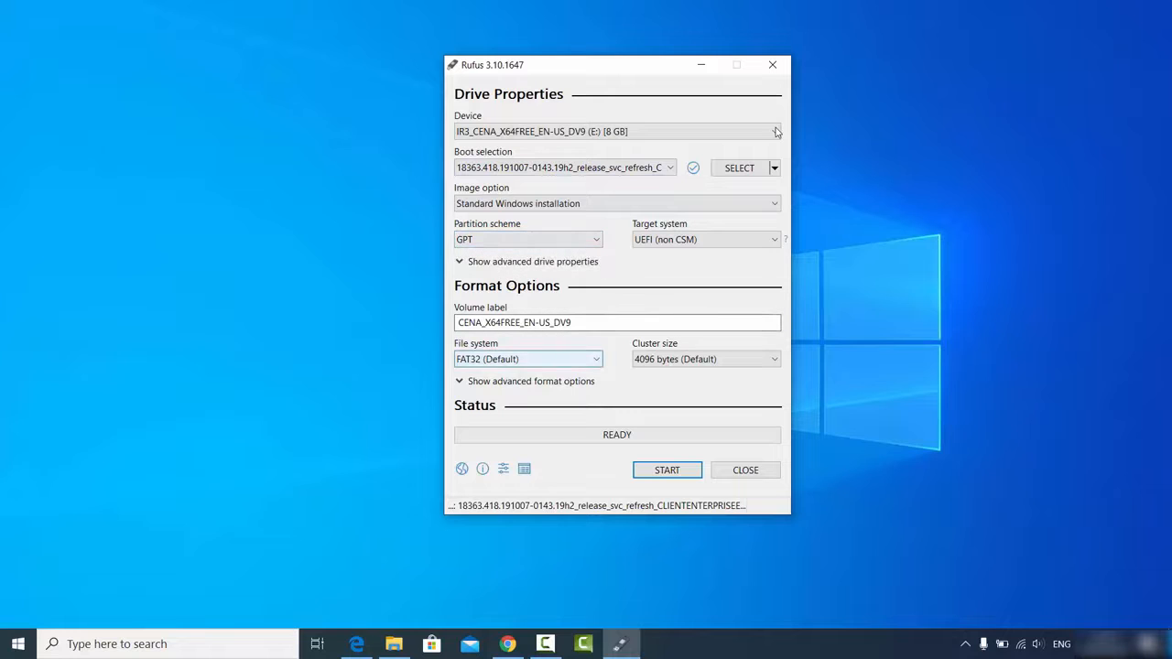
{"action": "left_click", "coordinate": [527, 359]}
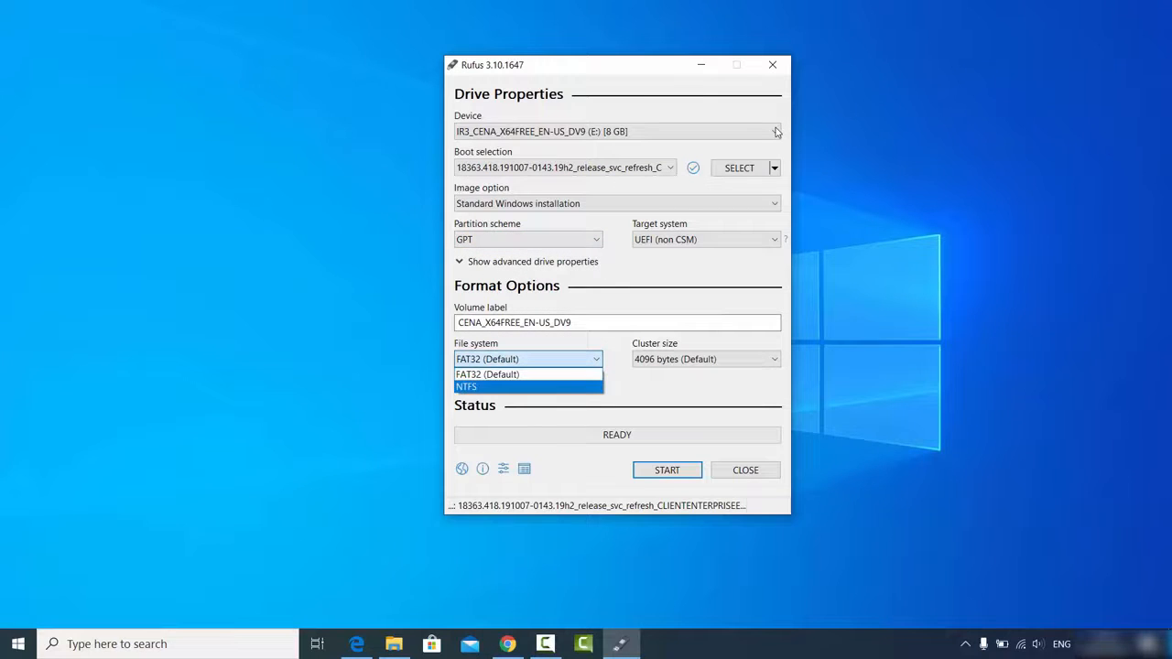
{"action": "left_click", "coordinate": [513, 386]}
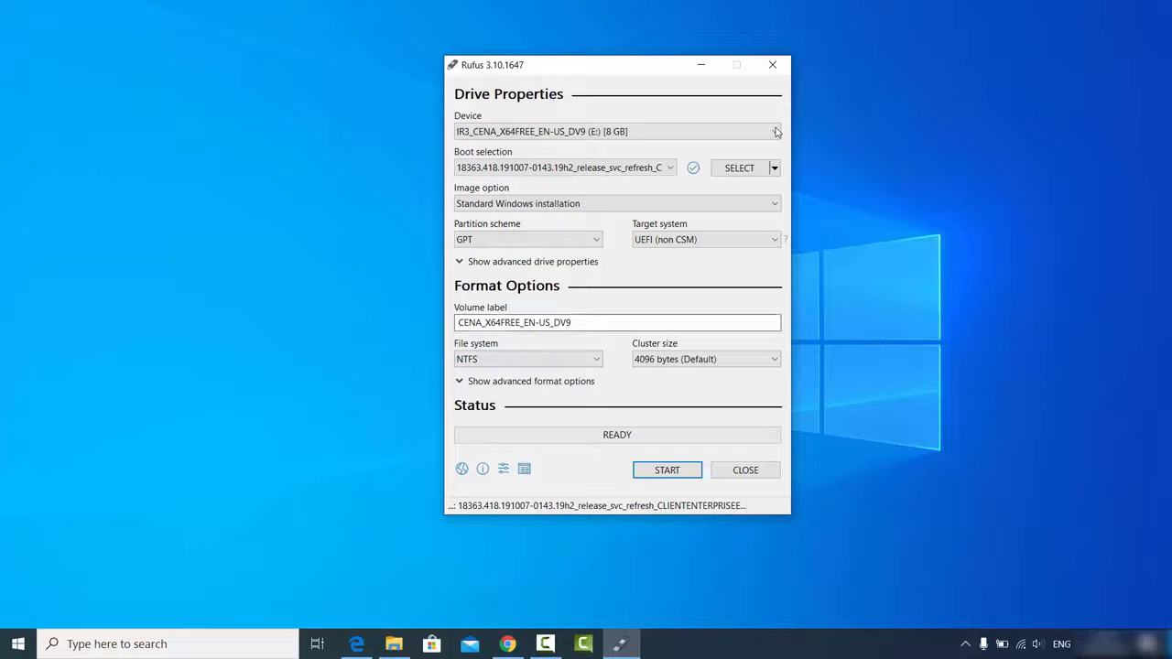
- Replace the volume label with "Windows 10"
{"action": "key", "text": "shift+Left"}
{"action": "key", "text": "shift+Left"}
{"action": "key", "text": "shift+Left"}
{"action": "key", "text": "shift+Left"}
{"action": "key", "text": "shift+Left"}
{"action": "key", "text": "shift+Left"}
{"action": "key", "text": "shift+Left"}
{"action": "key", "text": "shift+Left"}
{"action": "key", "text": "shift+Left"}
{"action": "key", "text": "shift+Left"}
{"action": "key", "text": "shift+Left"}
{"action": "key", "text": "shift+Left"}
{"action": "key", "text": "shift+Left"}
{"action": "key", "text": "shift+Left"}
{"action": "key", "text": "shift+Left"}
{"action": "key", "text": "shift+Left"}
{"action": "key", "text": "shift+Left"}
{"action": "key", "text": "shift+Left"}
{"action": "key", "text": "shift+Left"}
{"action": "key", "text": "shift+Left"}
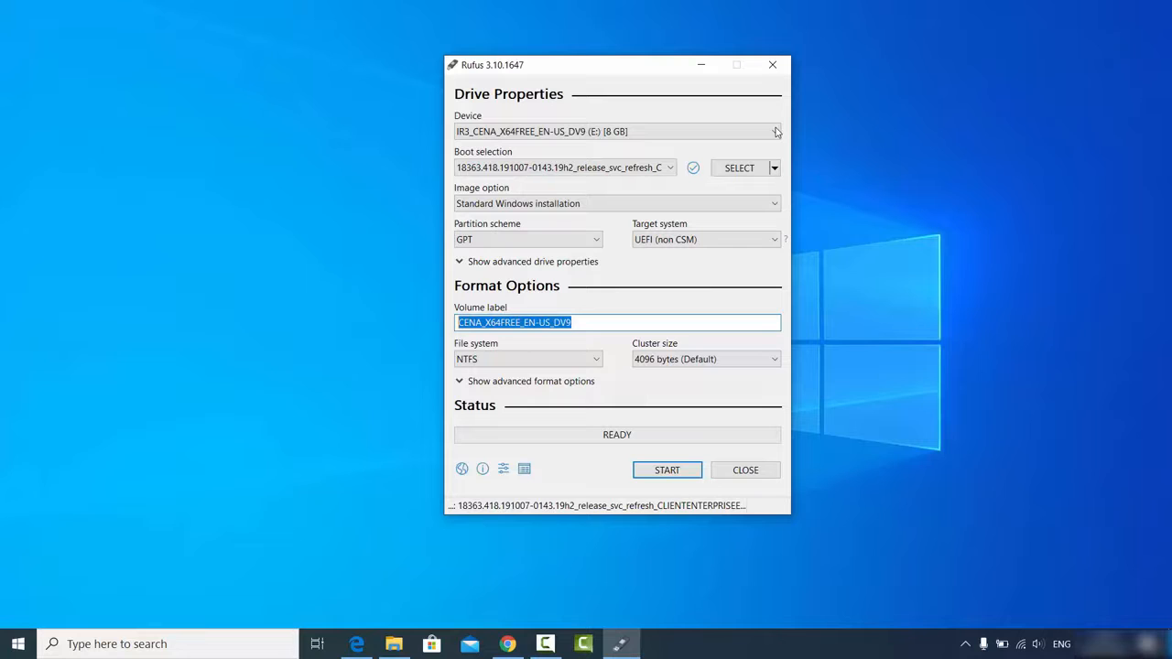
{"action": "key", "text": "BackSpace"}
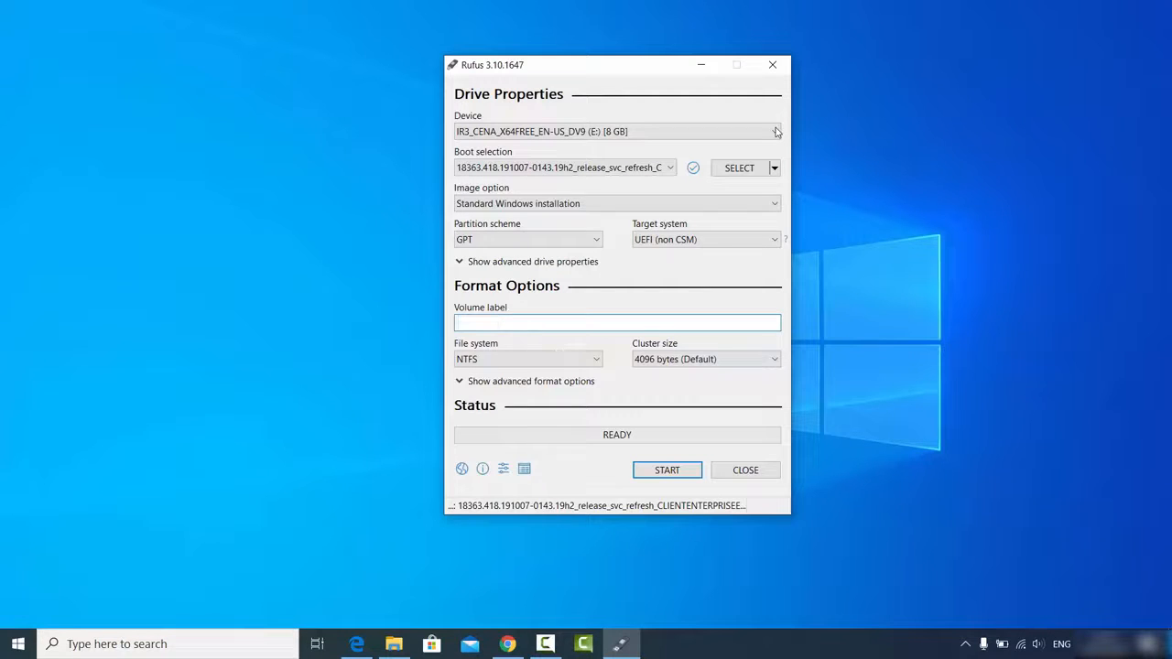
{"action": "type", "text": "Windows 10"}
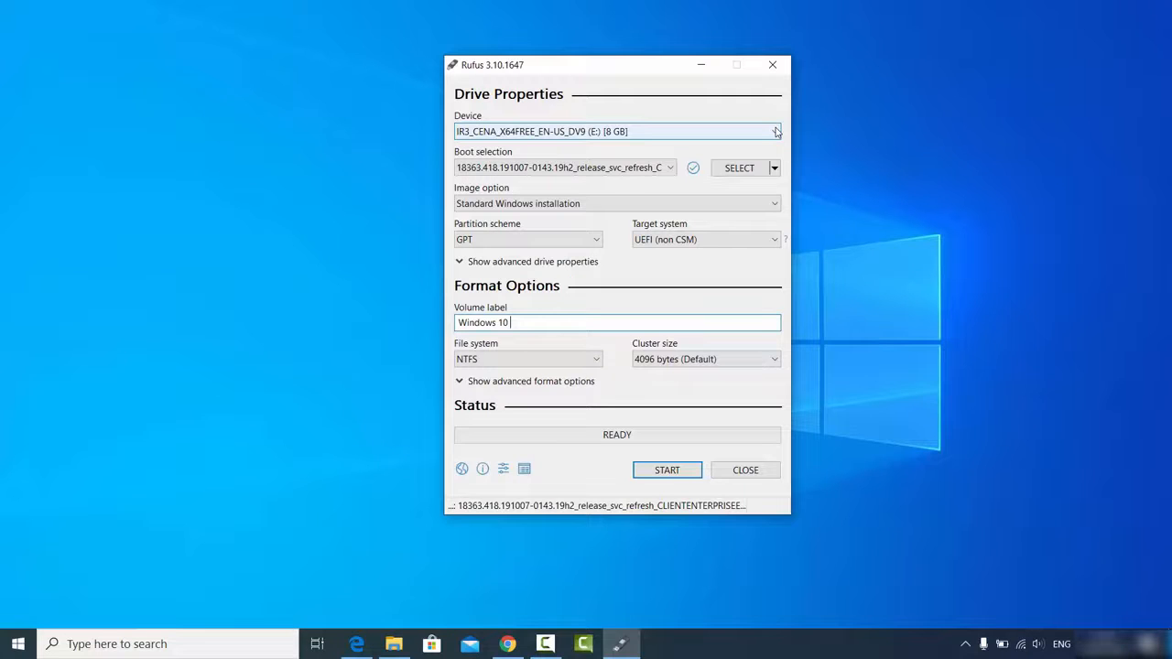
{"action": "key", "text": "Tab"}
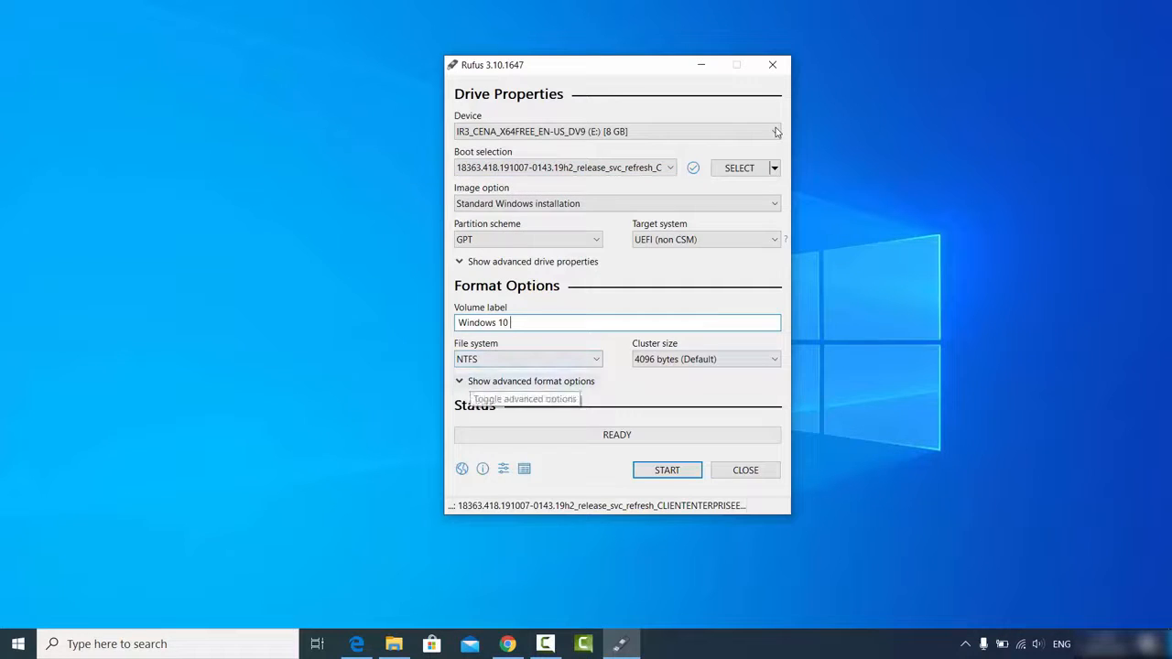
- Check the advanced format options and start creating the bootable USB drive, accepting that all its data is destroyed
{"action": "left_click", "coordinate": [499, 381]}
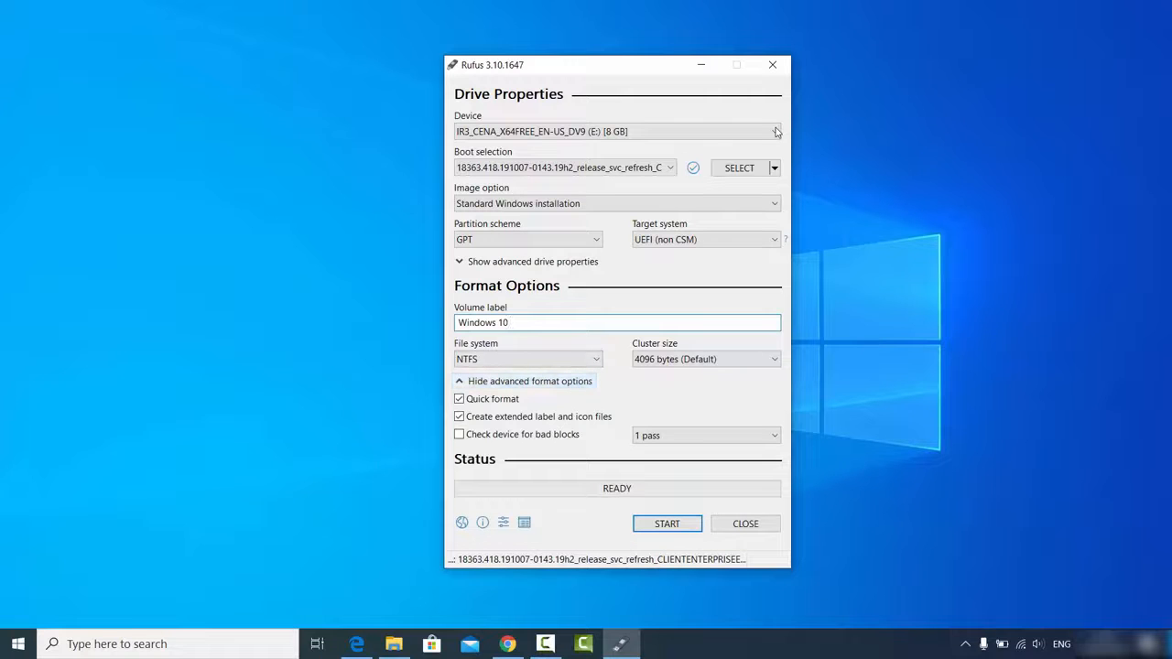
{"action": "left_click", "coordinate": [499, 381]}
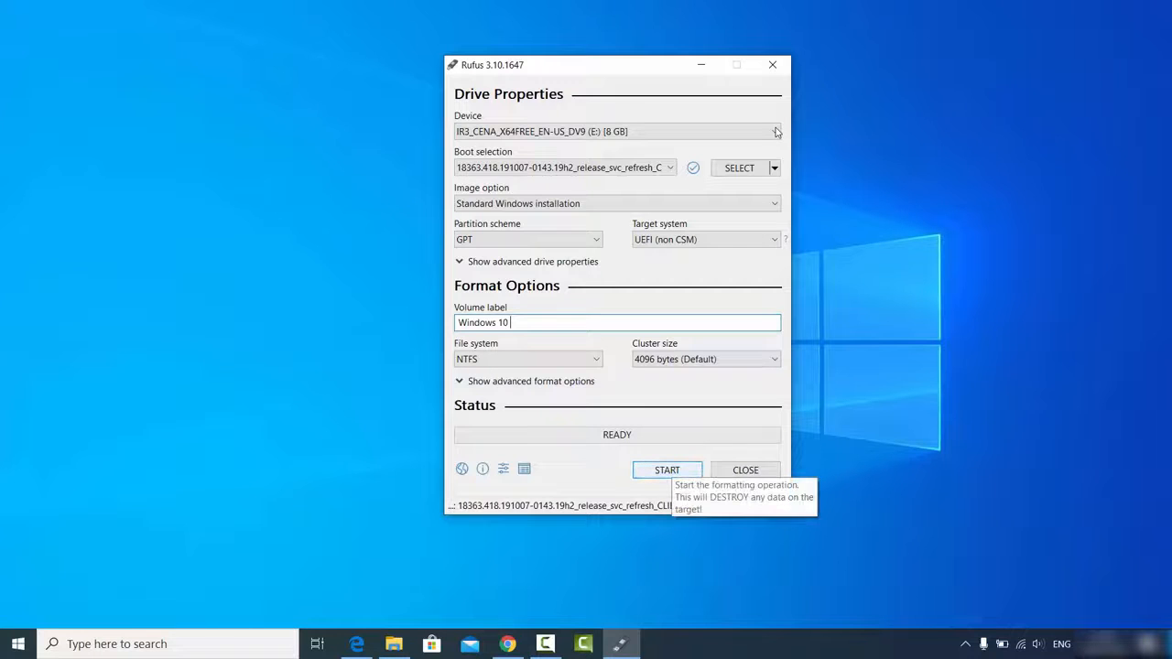
{"action": "left_click", "coordinate": [667, 470]}
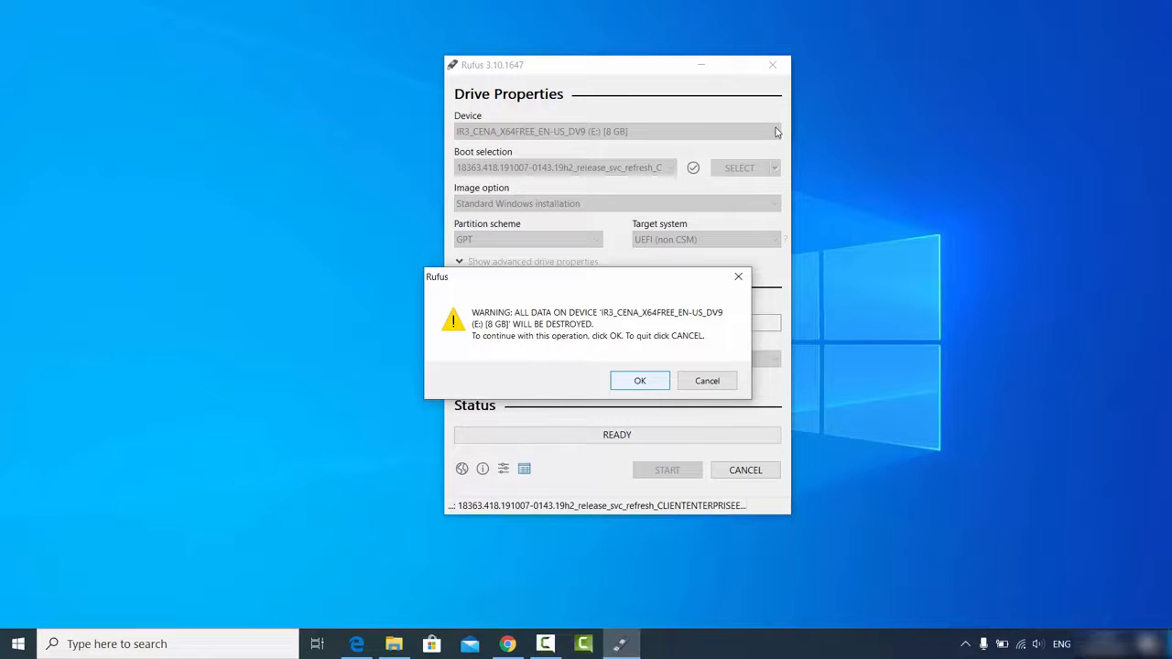
{"action": "key", "text": "Return"}
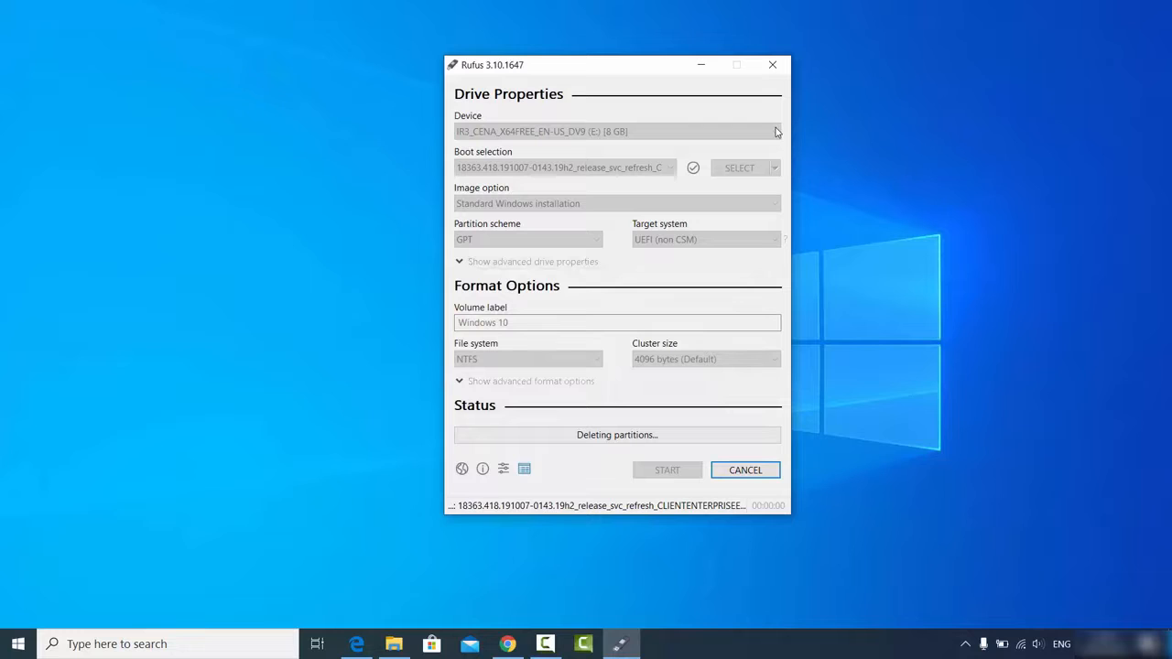